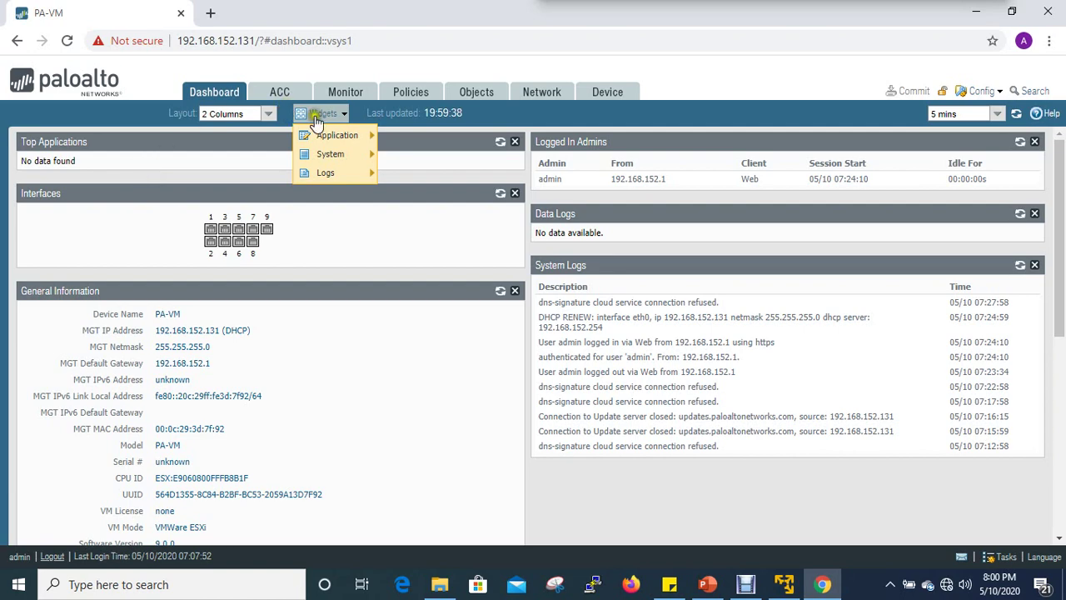
- Add the Top High Risk Applications, High Availability and Threat Logs widgets to the Dashboard
{"action": "mouse_move", "coordinate": [339, 137]}
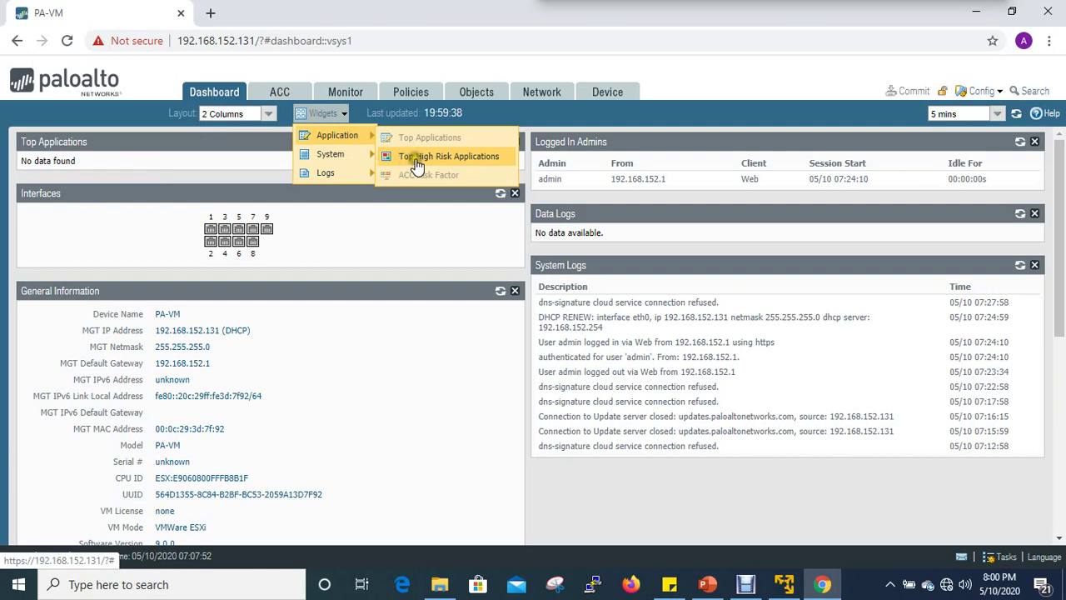
{"action": "left_click", "coordinate": [422, 158]}
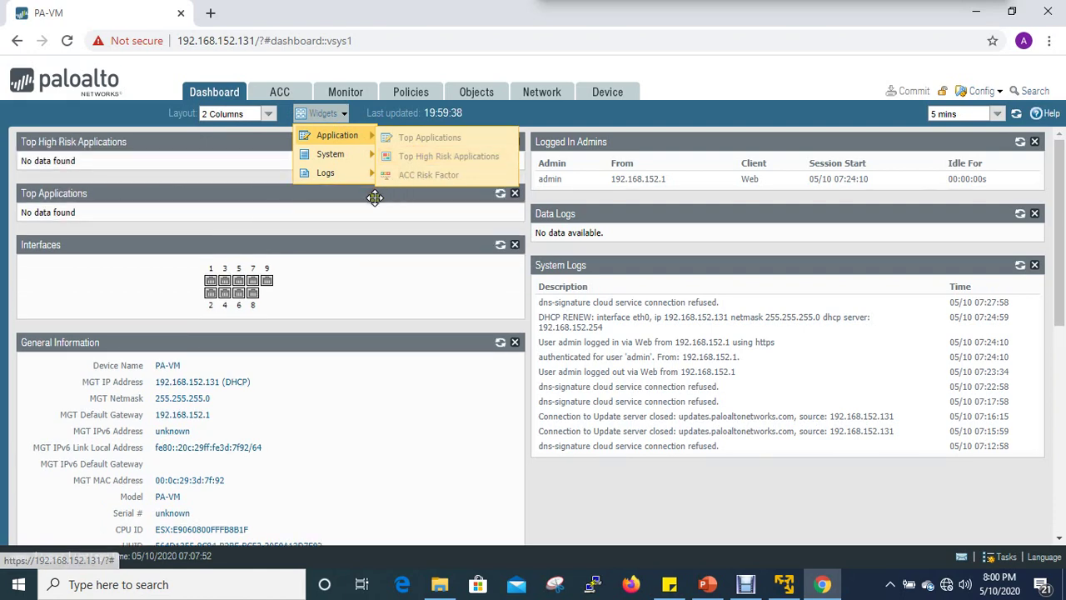
{"action": "mouse_move", "coordinate": [336, 147]}
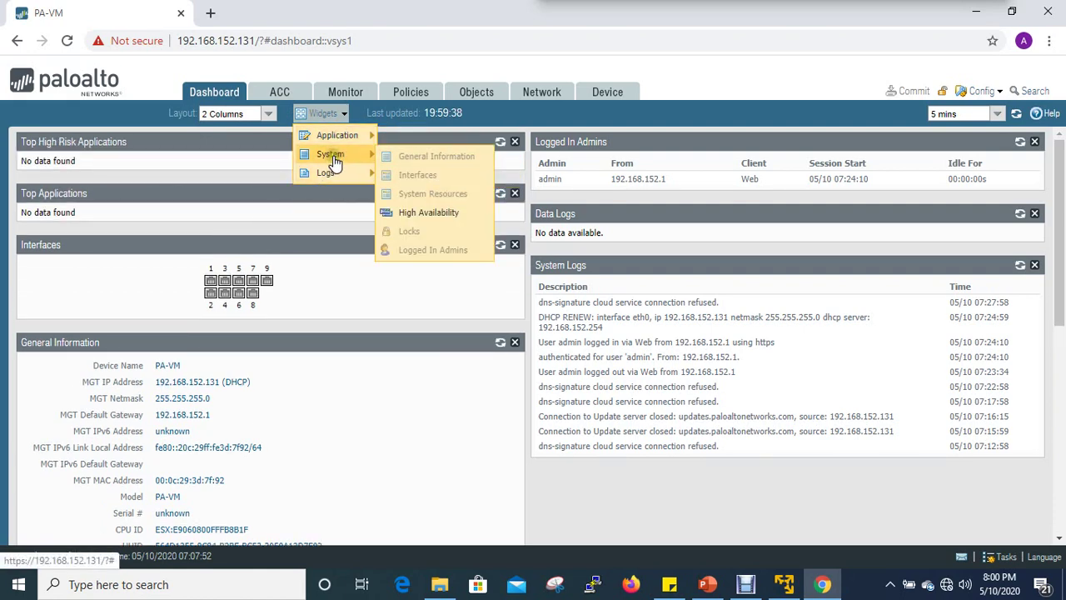
{"action": "left_click", "coordinate": [405, 213]}
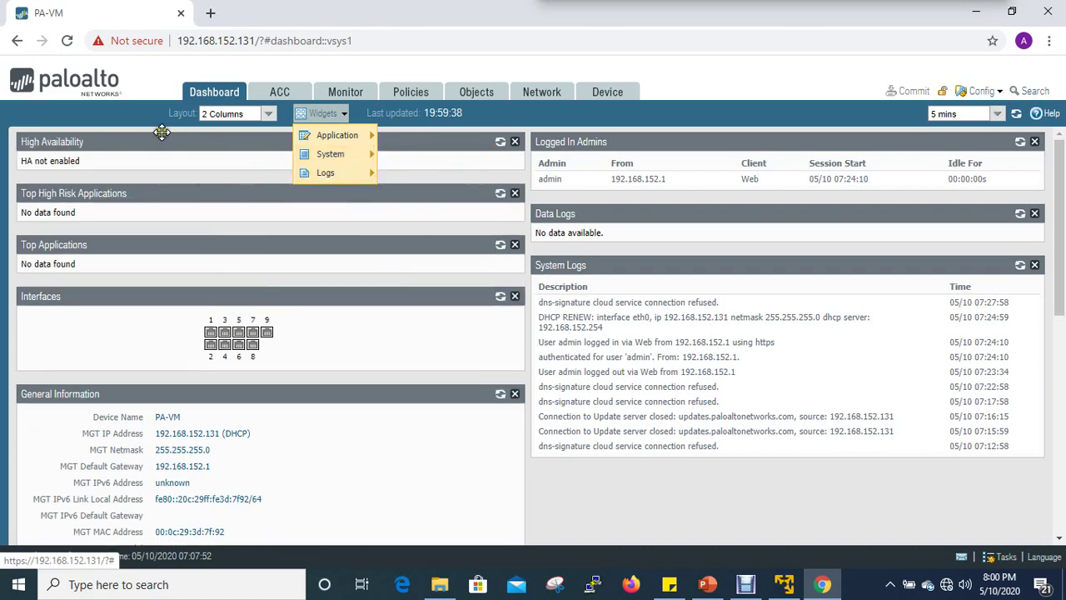
{"action": "mouse_move", "coordinate": [345, 172]}
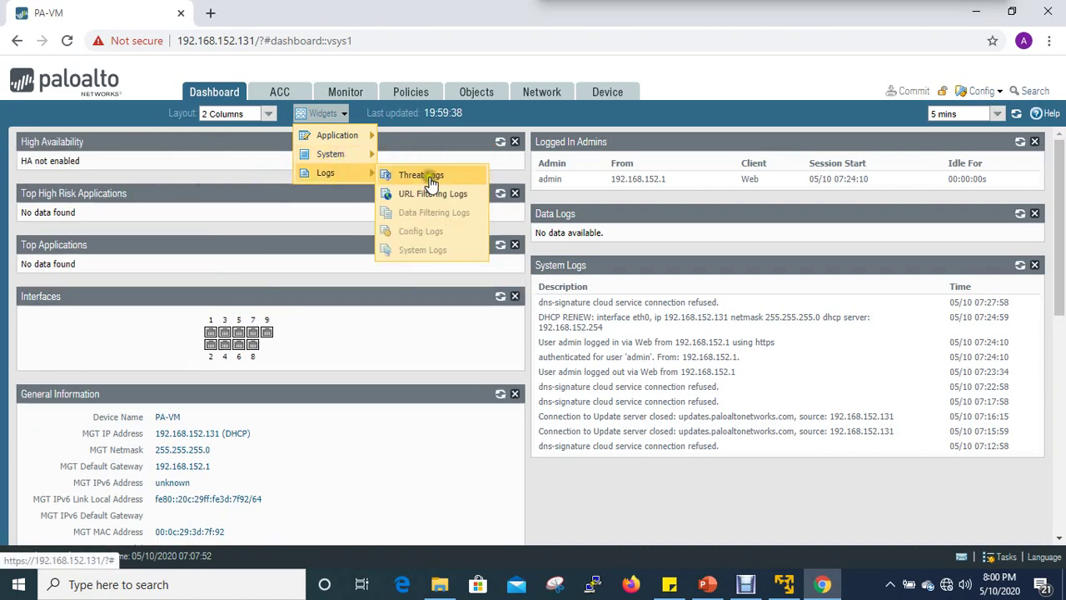
{"action": "left_click", "coordinate": [439, 177]}
- Add the URL Filtering Logs widget from the Logs widget category
{"action": "left_click", "coordinate": [340, 181]}
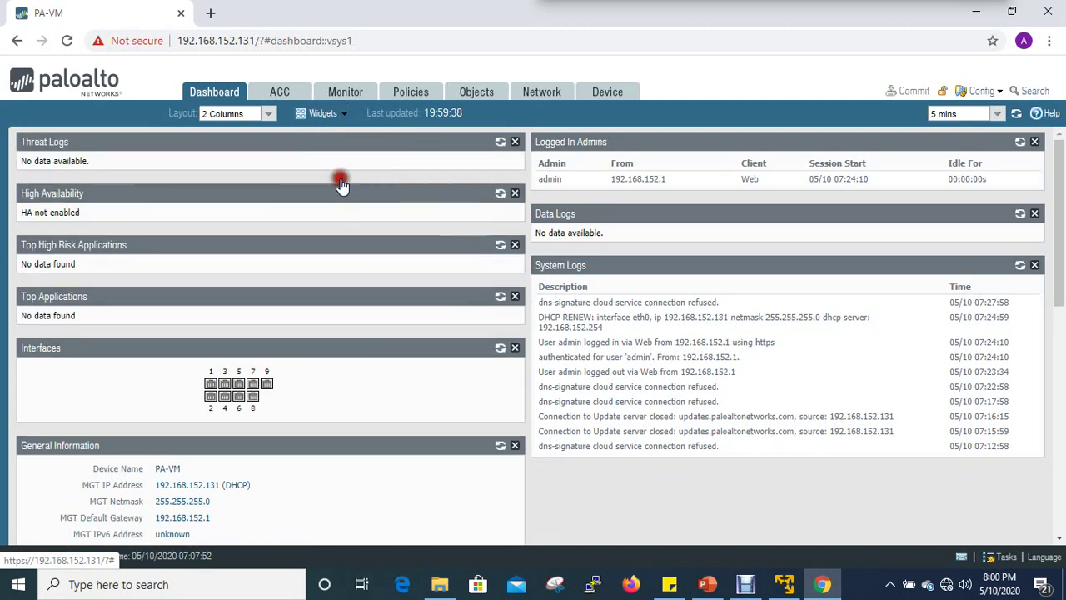
{"action": "left_click", "coordinate": [326, 114]}
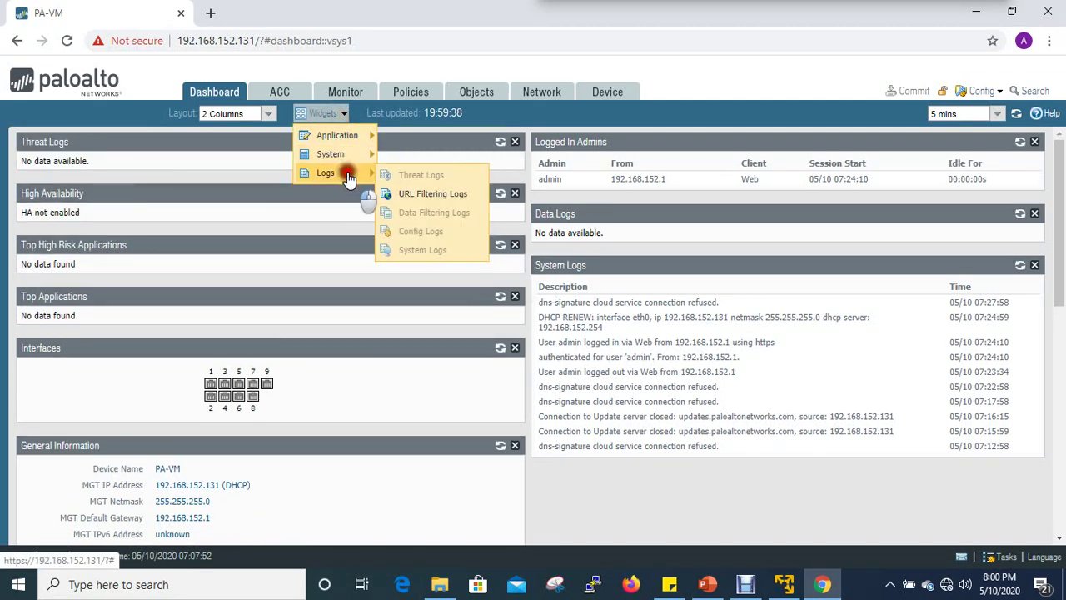
{"action": "left_click", "coordinate": [349, 177]}
{"action": "left_click", "coordinate": [323, 113]}
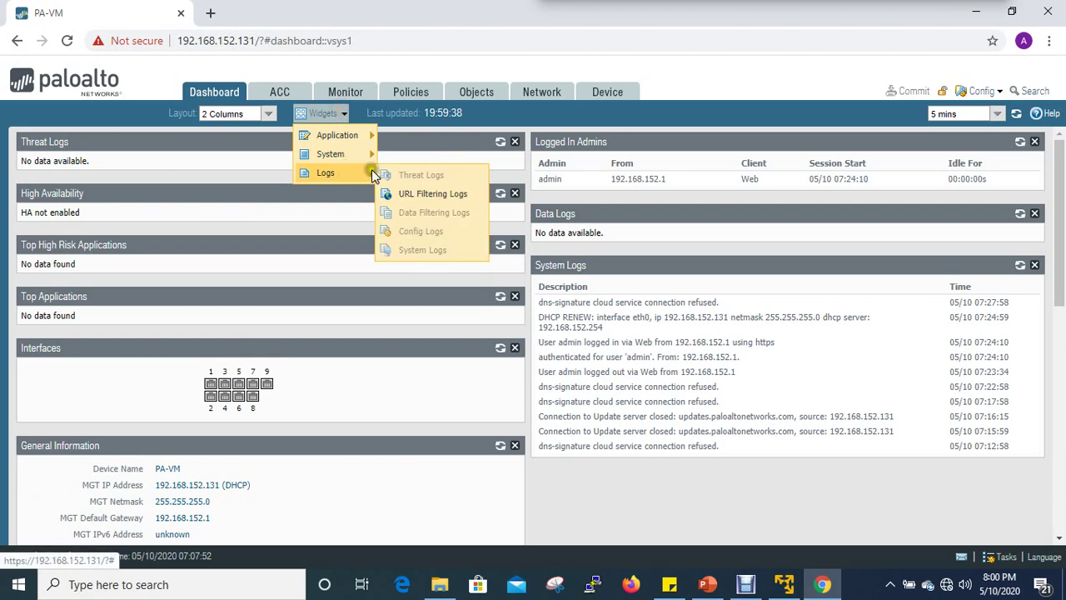
{"action": "left_click", "coordinate": [432, 193]}
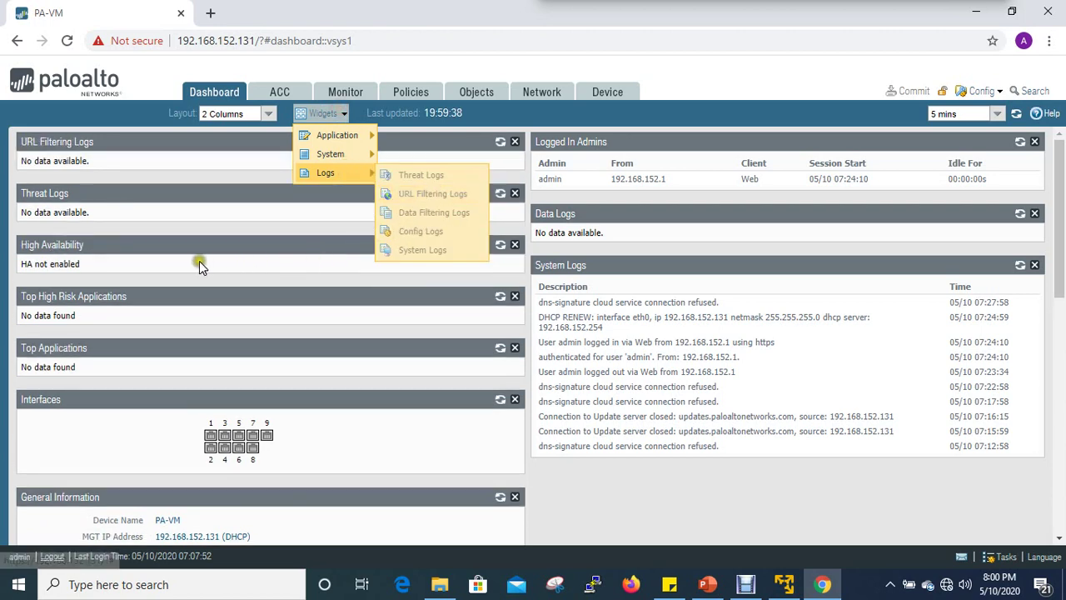
{"action": "left_click", "coordinate": [578, 508]}
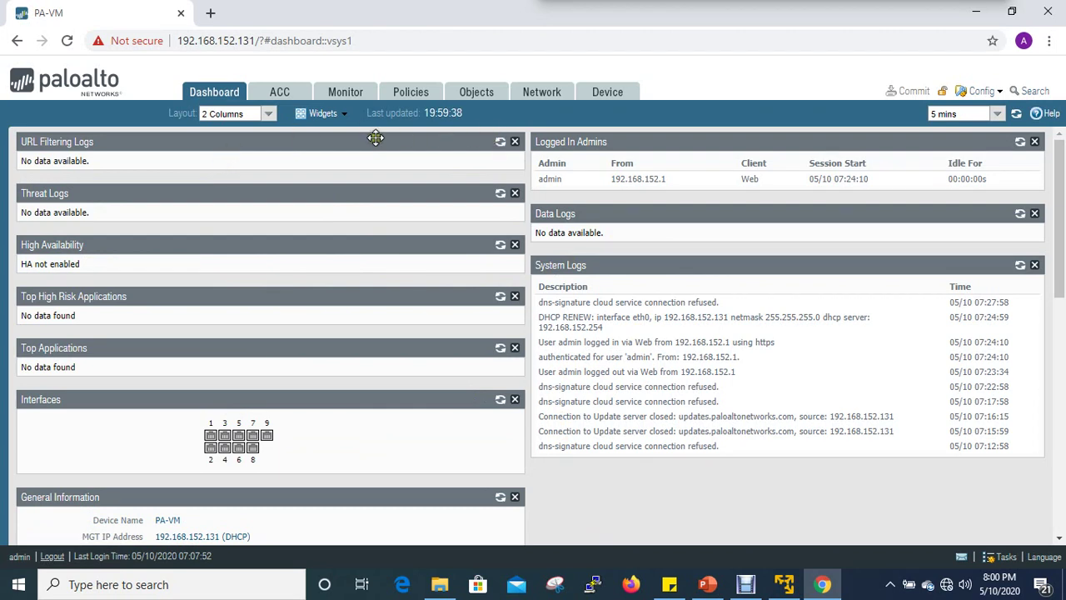
- Close the URL Filtering Logs, Threat Logs, High Availability, Top High Risk Applications and Top Applications widgets
{"action": "left_click", "coordinate": [515, 142]}
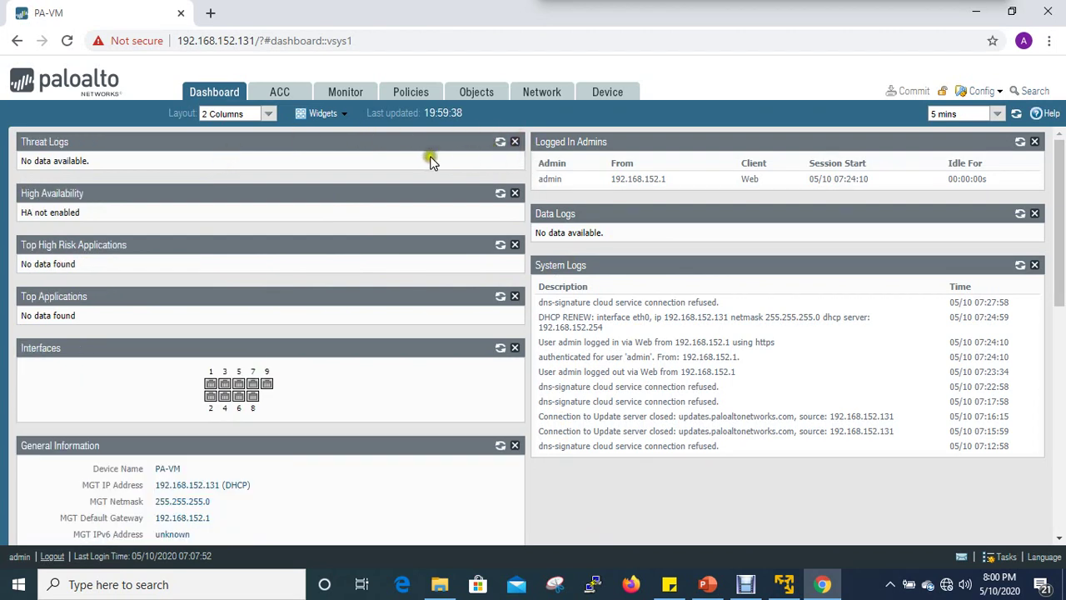
{"action": "left_click", "coordinate": [514, 142]}
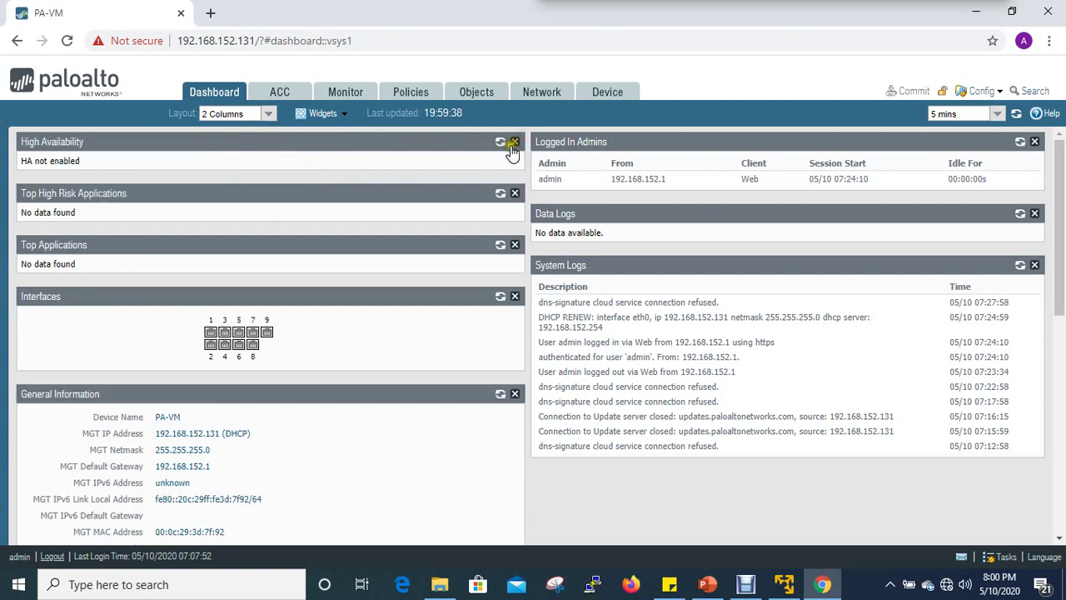
{"action": "left_click", "coordinate": [515, 144]}
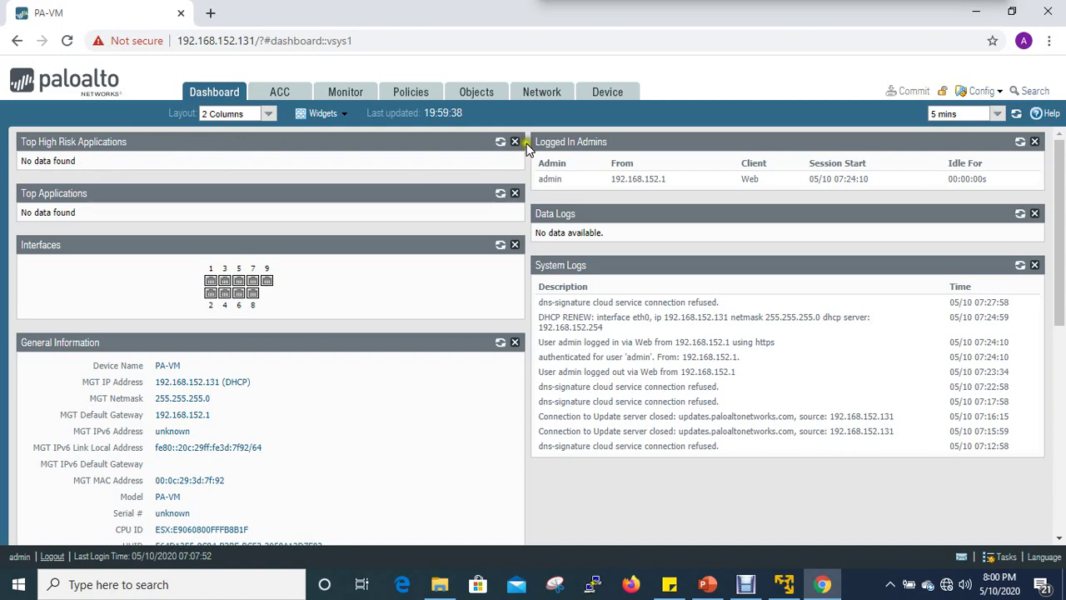
{"action": "left_click", "coordinate": [514, 142]}
{"action": "left_click", "coordinate": [515, 142]}
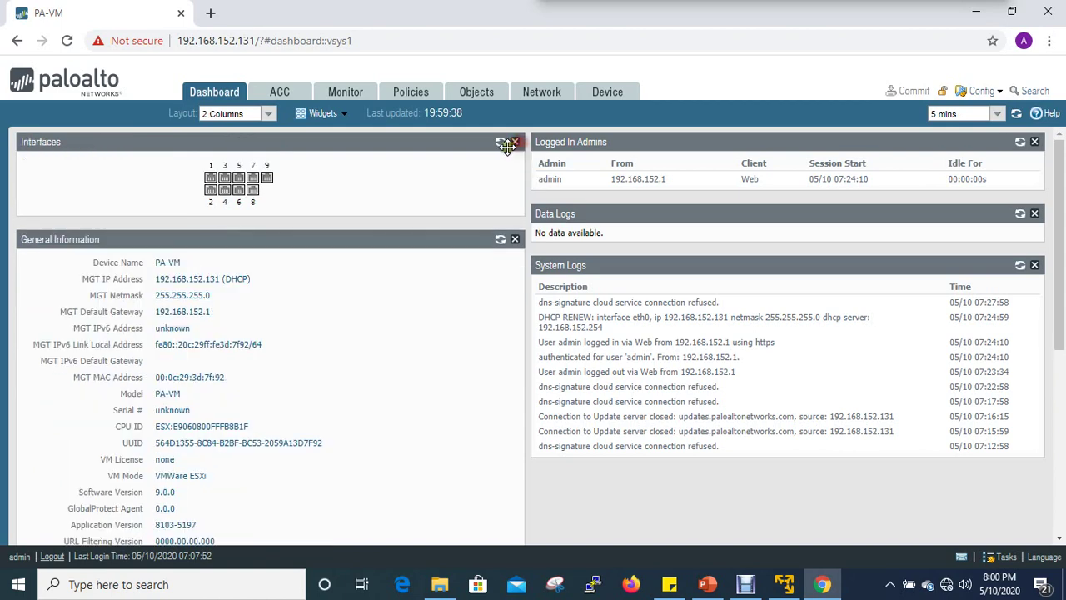
{"action": "left_click", "coordinate": [910, 94]}
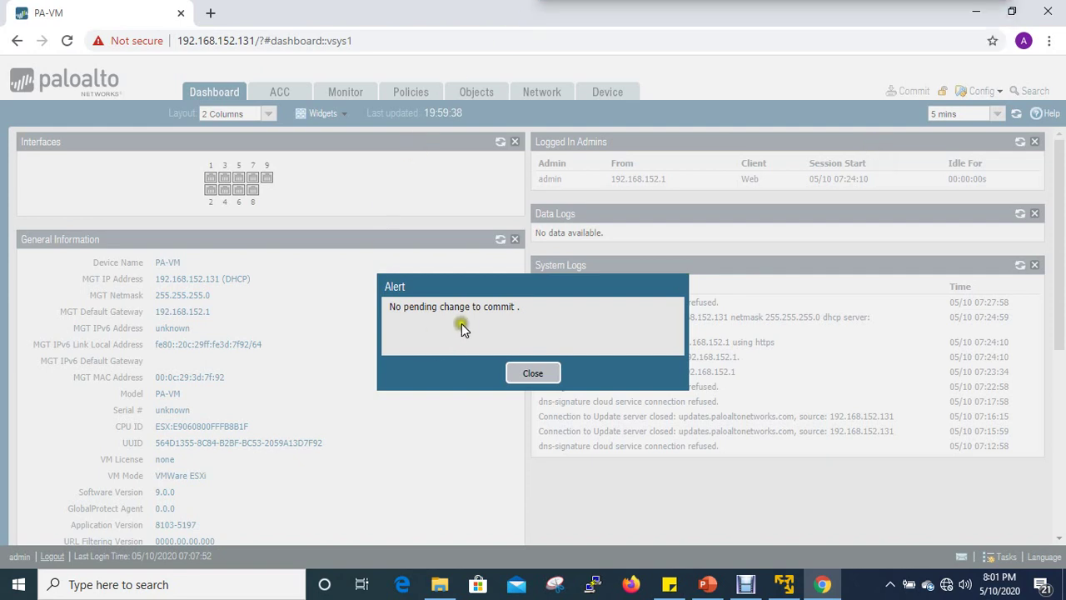
{"action": "left_click", "coordinate": [528, 371]}
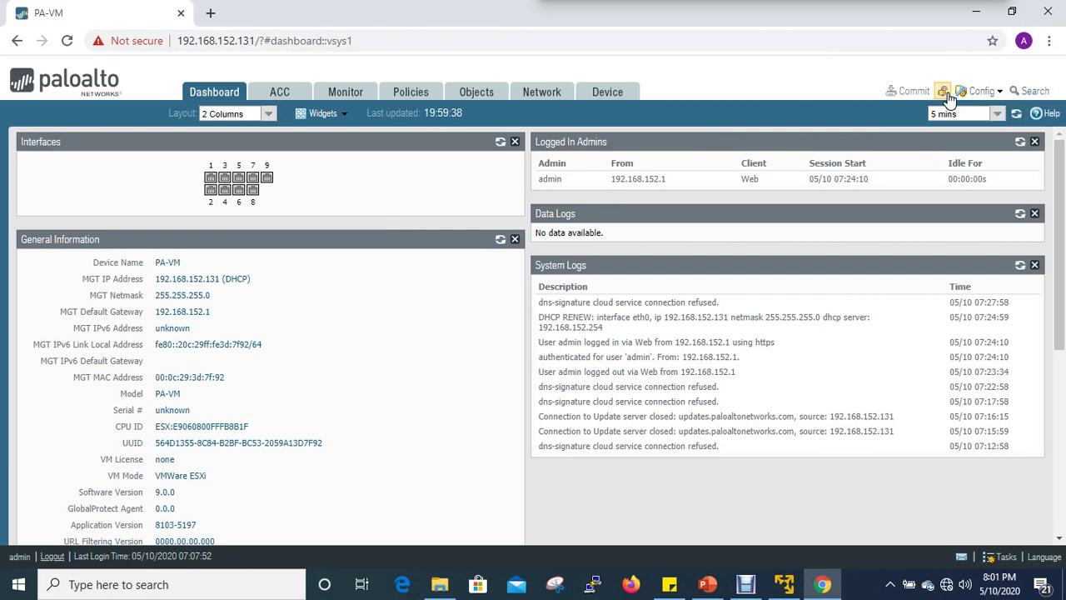
- Look over the Config menu without choosing anything, then set the dashboard refresh interval to 2 mins
{"action": "left_click", "coordinate": [997, 93]}
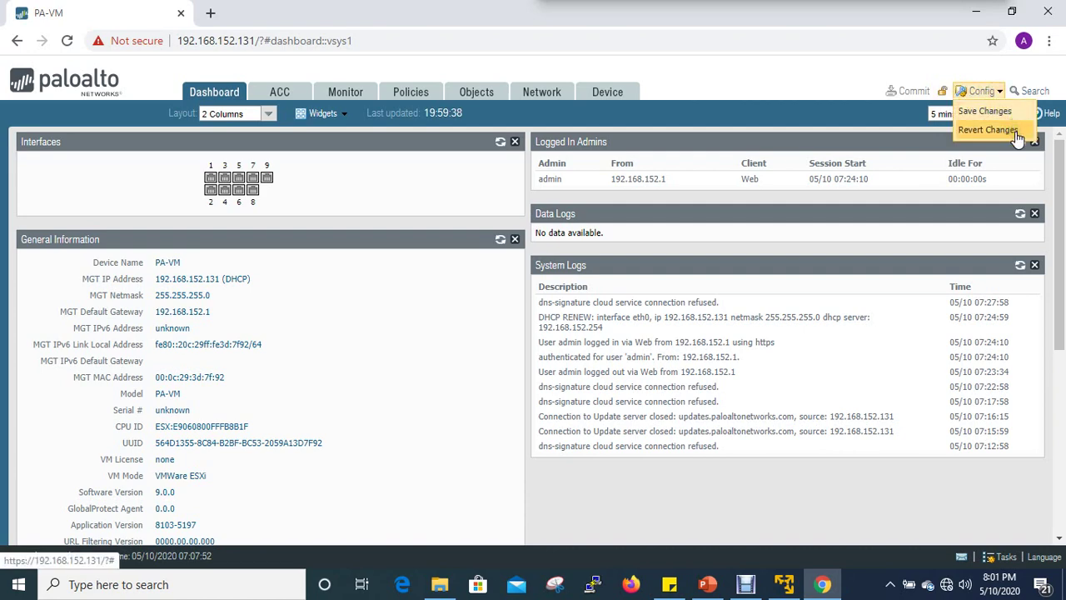
{"action": "left_click", "coordinate": [812, 83]}
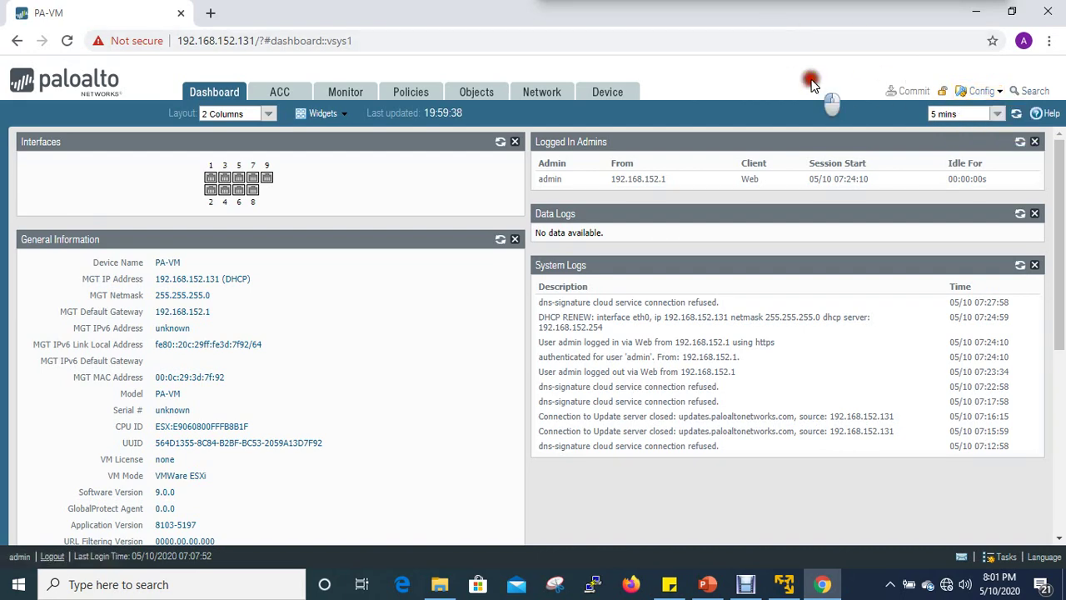
{"action": "left_click", "coordinate": [999, 117]}
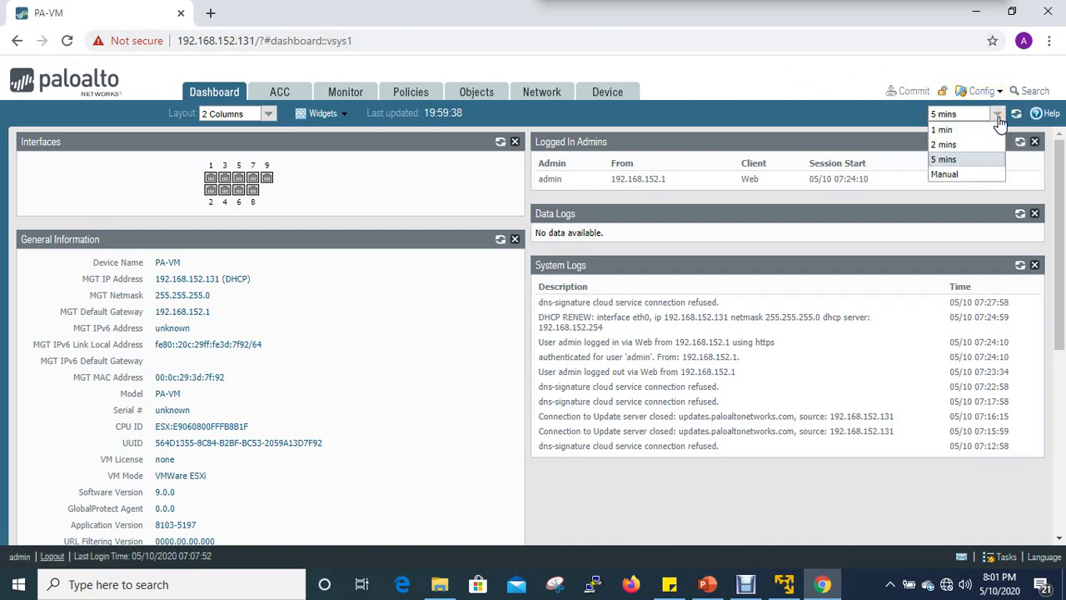
{"action": "left_click", "coordinate": [960, 160]}
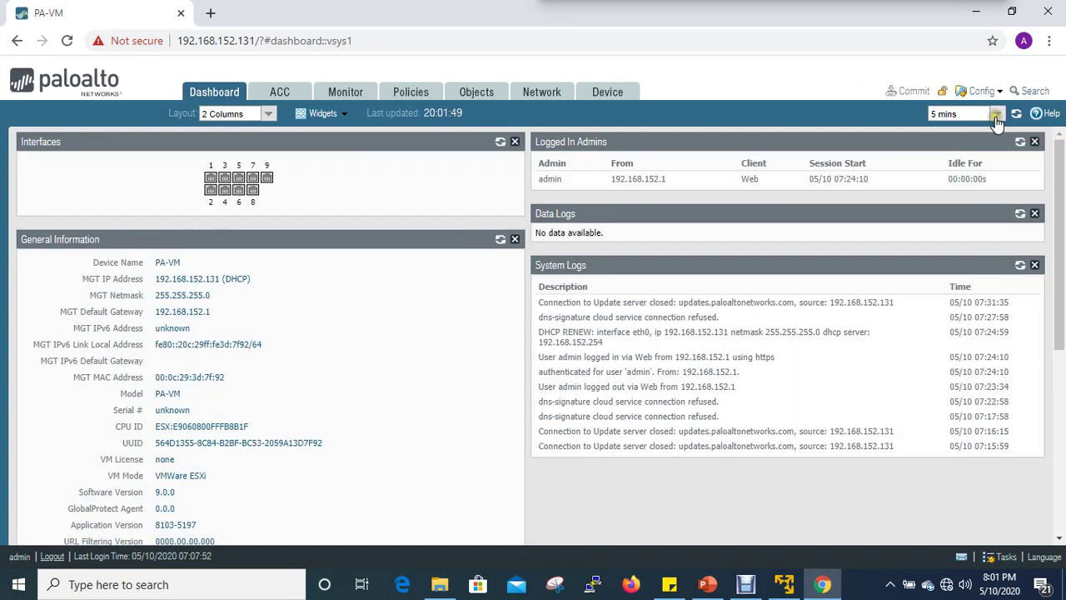
{"action": "left_click", "coordinate": [996, 113]}
{"action": "left_click", "coordinate": [981, 144]}
{"action": "scroll", "coordinate": [870, 329], "scroll_direction": "down", "scroll_amount": 5}
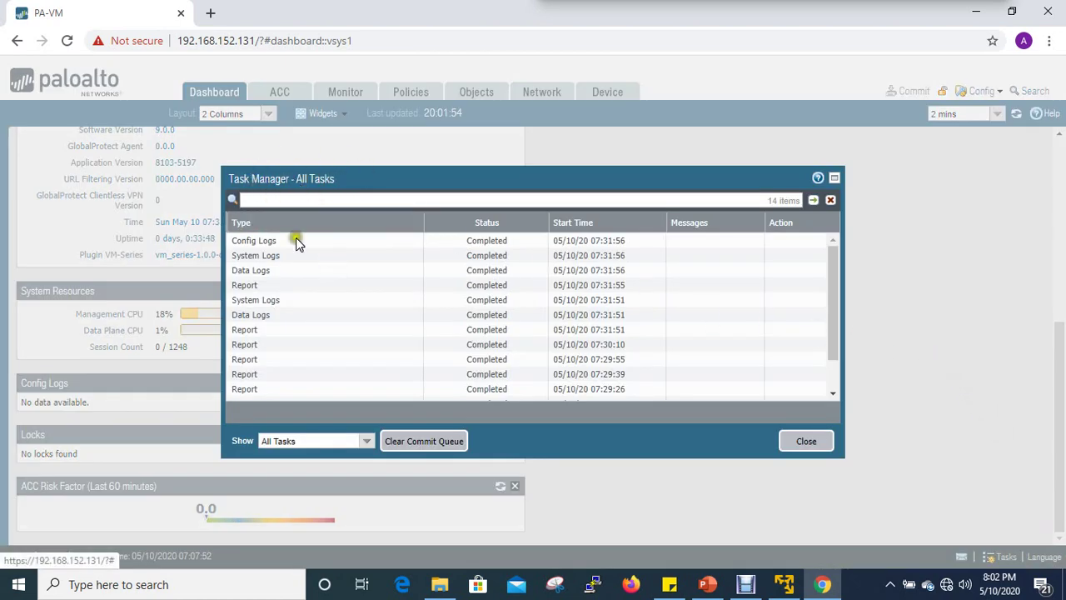
{"action": "mouse_move", "coordinate": [623, 7]}
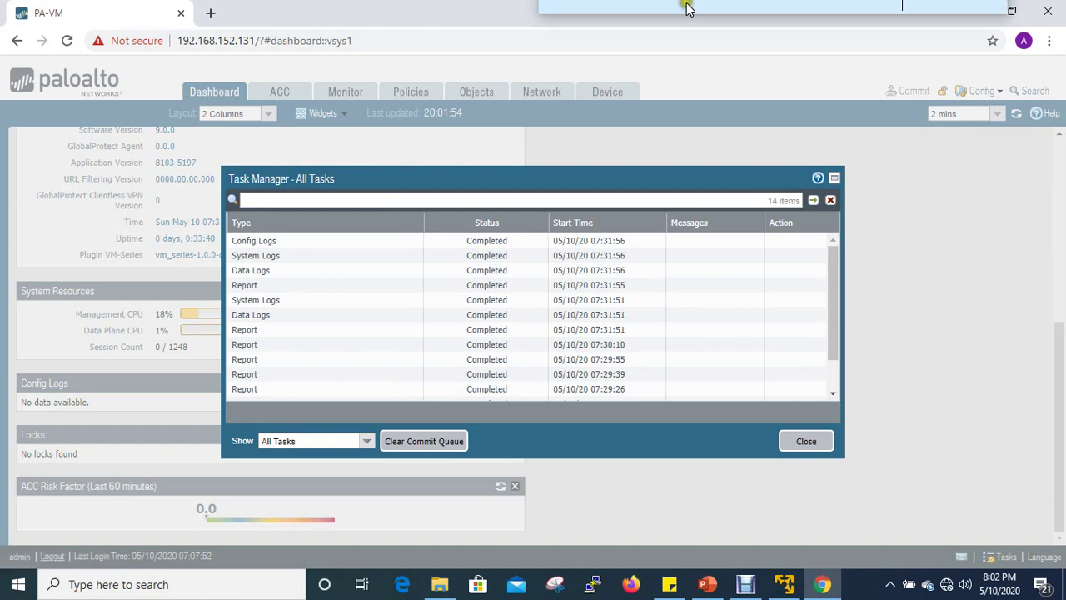
{"action": "left_click", "coordinate": [616, 33]}
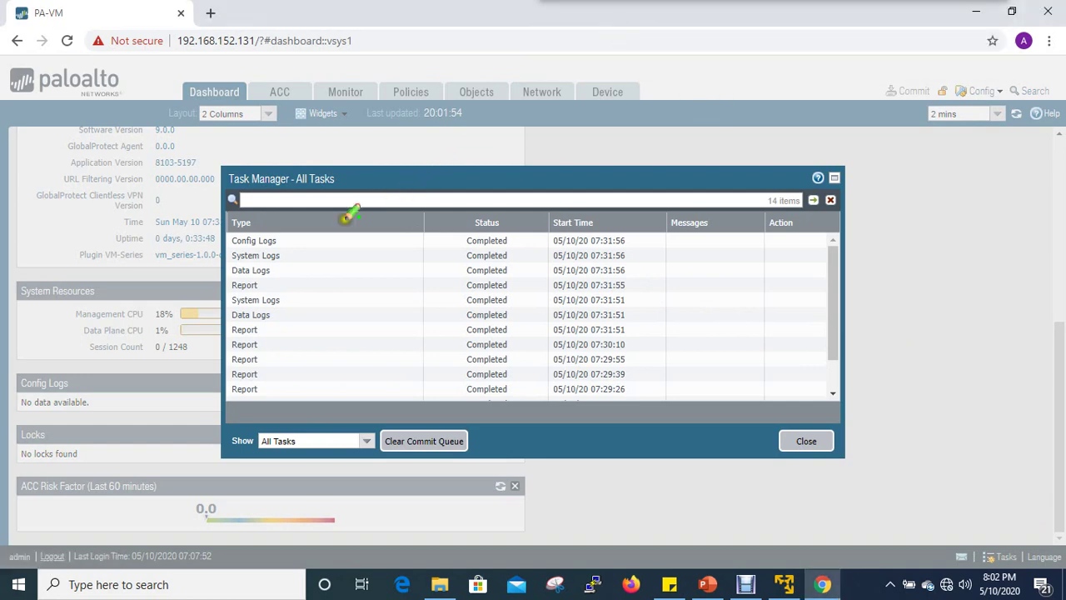
{"action": "left_click_drag", "start_coordinate": [279, 243], "coordinate": [329, 227]}
{"action": "mouse_move", "coordinate": [284, 259]}
{"action": "left_mouse_down"}
{"action": "mouse_move", "coordinate": [322, 255]}
{"action": "mouse_move", "coordinate": [310, 268]}
{"action": "left_mouse_up"}
{"action": "mouse_move", "coordinate": [261, 294]}
{"action": "left_mouse_down"}
{"action": "mouse_move", "coordinate": [313, 297]}
{"action": "mouse_move", "coordinate": [275, 325]}
{"action": "mouse_move", "coordinate": [306, 315]}
{"action": "left_mouse_up"}
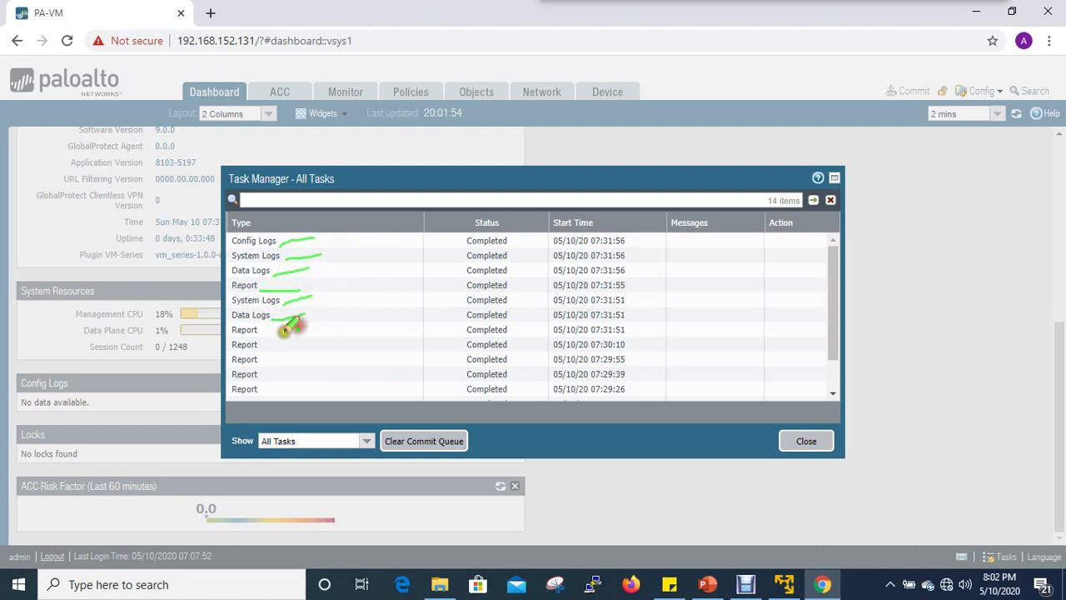
{"action": "mouse_move", "coordinate": [267, 344]}
{"action": "left_mouse_down"}
{"action": "mouse_move", "coordinate": [283, 344]}
{"action": "mouse_move", "coordinate": [282, 359]}
{"action": "left_mouse_up"}
{"action": "left_click_drag", "start_coordinate": [281, 374], "coordinate": [325, 384]}
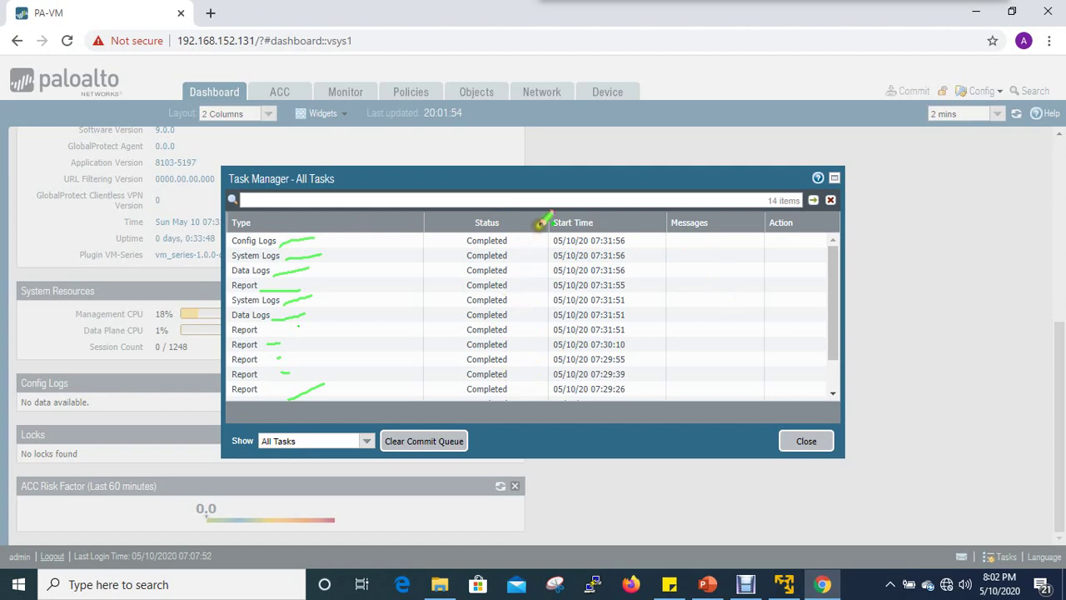
{"action": "mouse_move", "coordinate": [601, 206]}
{"action": "left_mouse_down"}
{"action": "mouse_move", "coordinate": [533, 226]}
{"action": "mouse_move", "coordinate": [614, 214]}
{"action": "mouse_move", "coordinate": [569, 212]}
{"action": "left_mouse_up"}
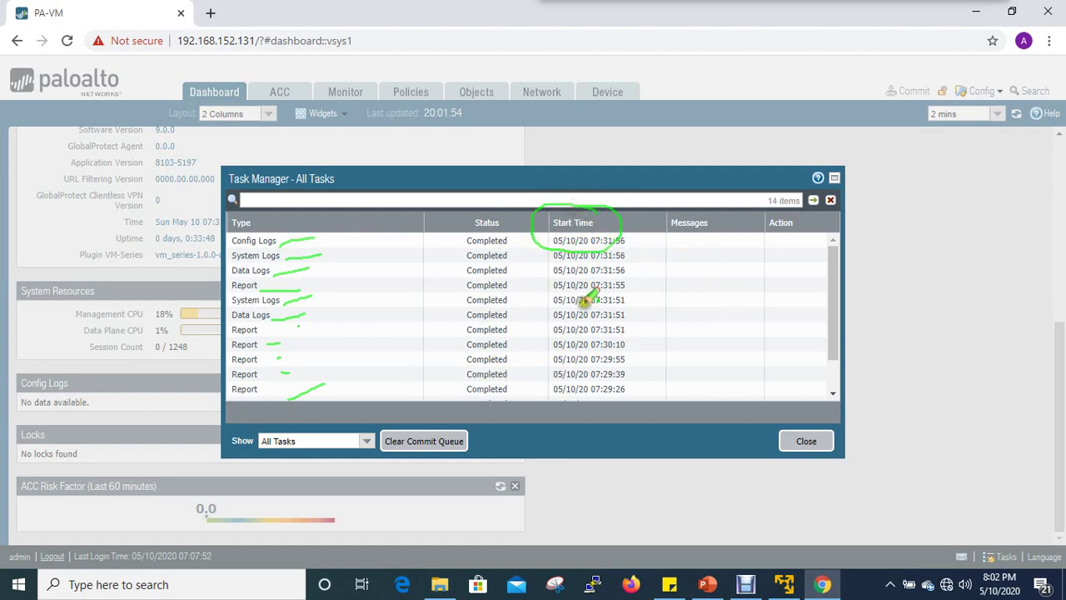
{"action": "left_click_drag", "start_coordinate": [709, 225], "coordinate": [714, 369]}
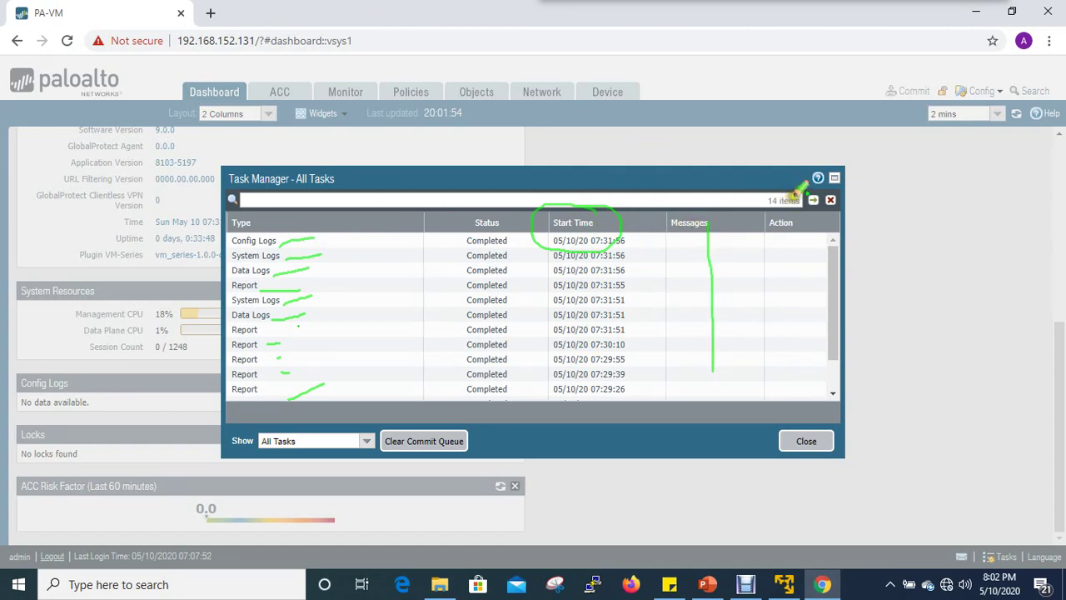
{"action": "mouse_move", "coordinate": [779, 190]}
{"action": "left_mouse_down"}
{"action": "mouse_move", "coordinate": [738, 210]}
{"action": "mouse_move", "coordinate": [714, 174]}
{"action": "mouse_move", "coordinate": [687, 178]}
{"action": "left_mouse_up"}
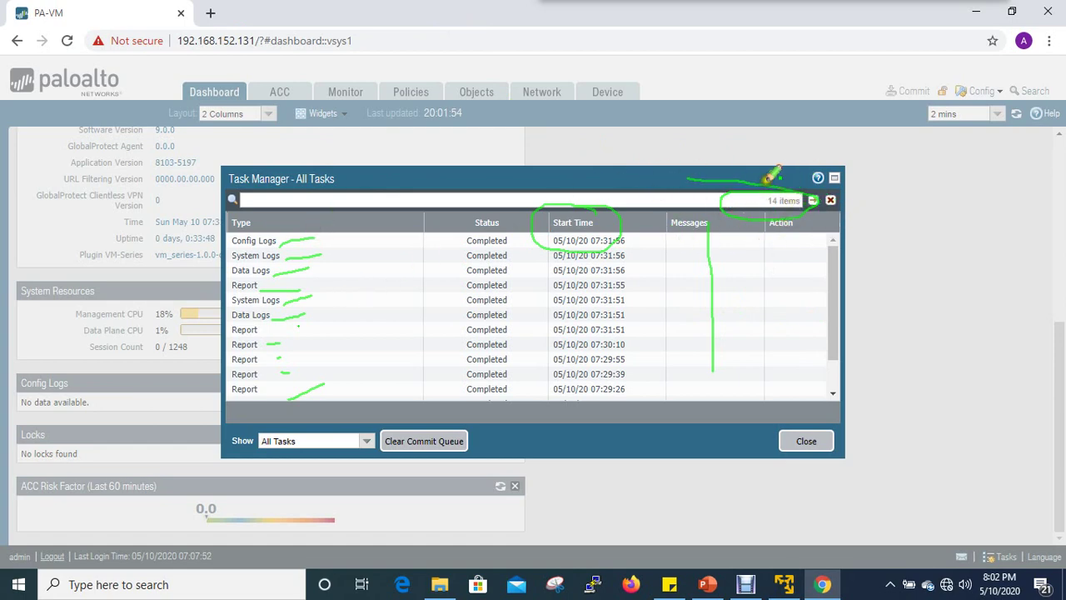
{"action": "mouse_move", "coordinate": [814, 32]}
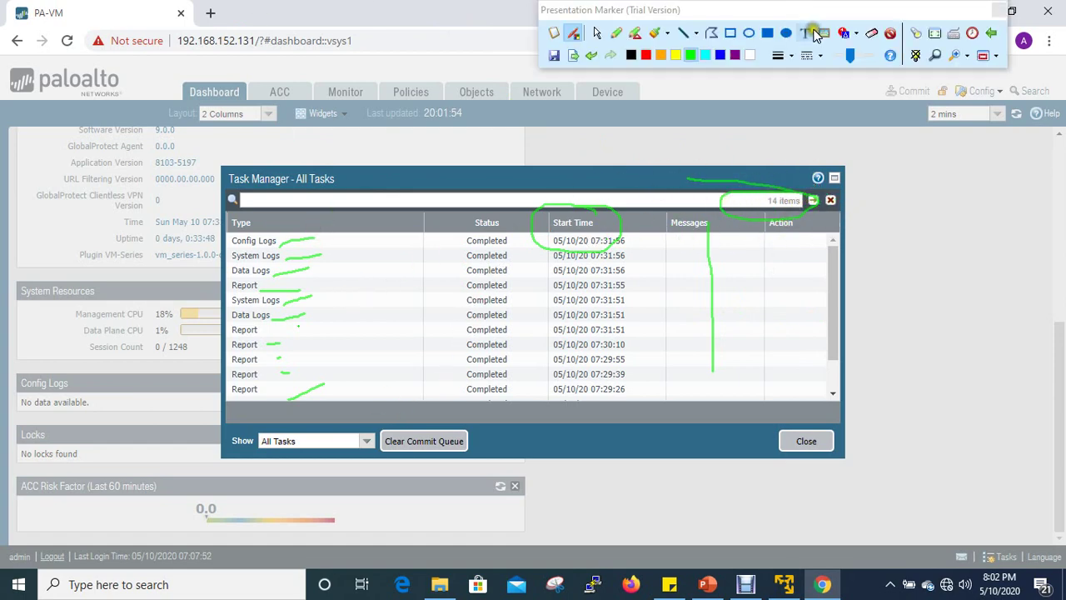
{"action": "left_click", "coordinate": [889, 35]}
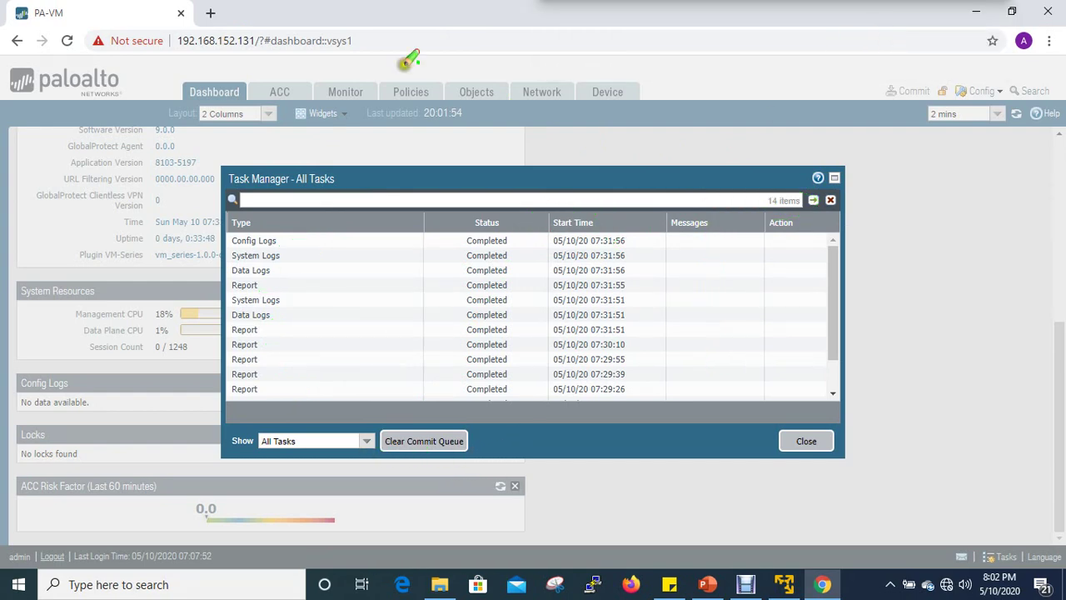
- Review the All Jobs, Running Jobs and Log Requests filters, keep All Tasks, and close Task Manager
{"action": "left_click", "coordinate": [367, 441]}
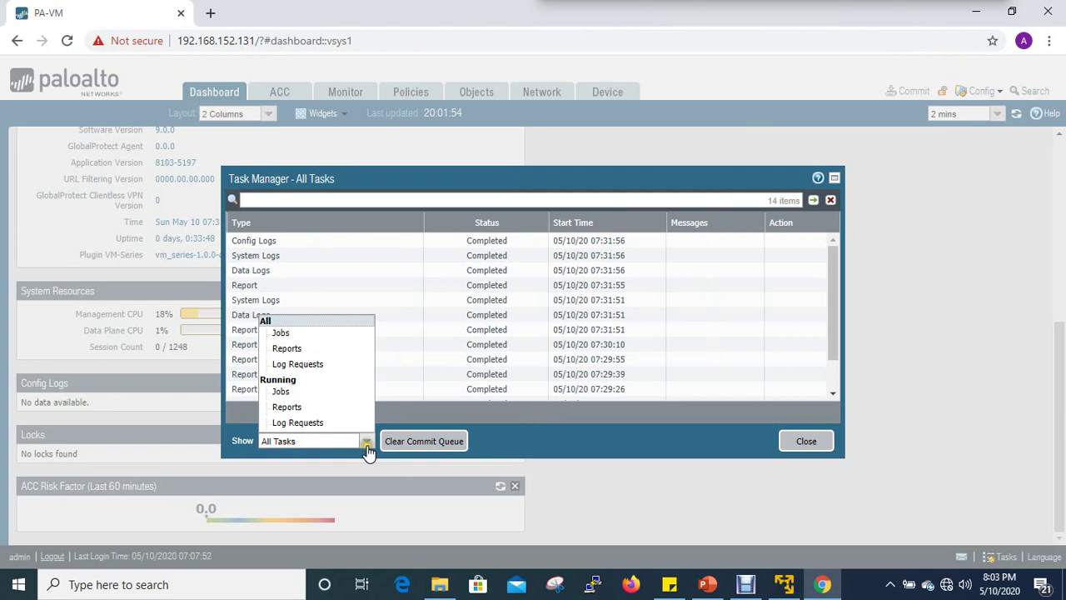
{"action": "left_click", "coordinate": [327, 336]}
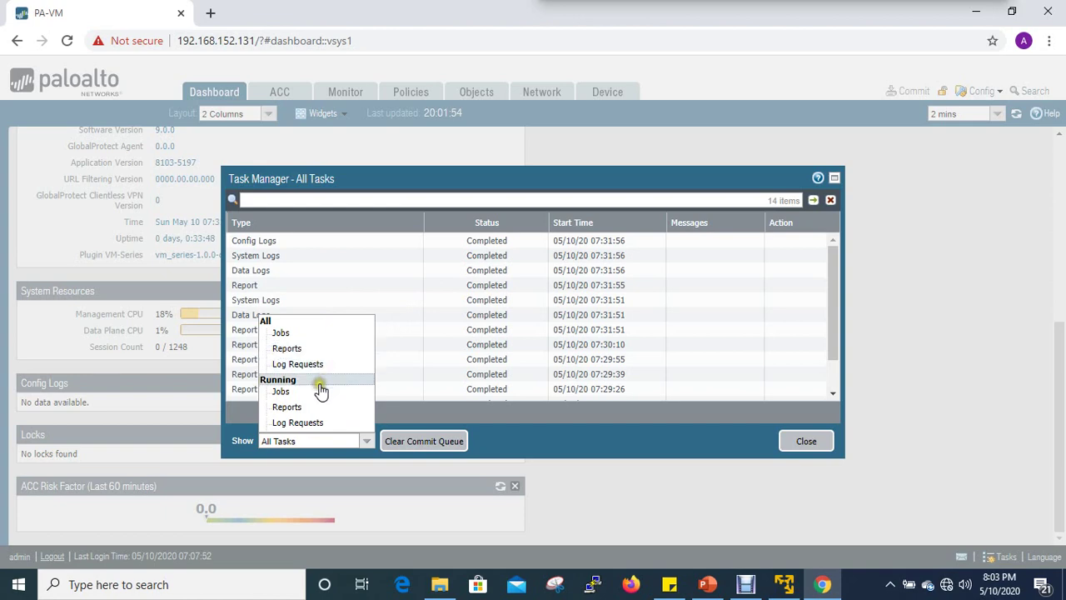
{"action": "left_click", "coordinate": [321, 393]}
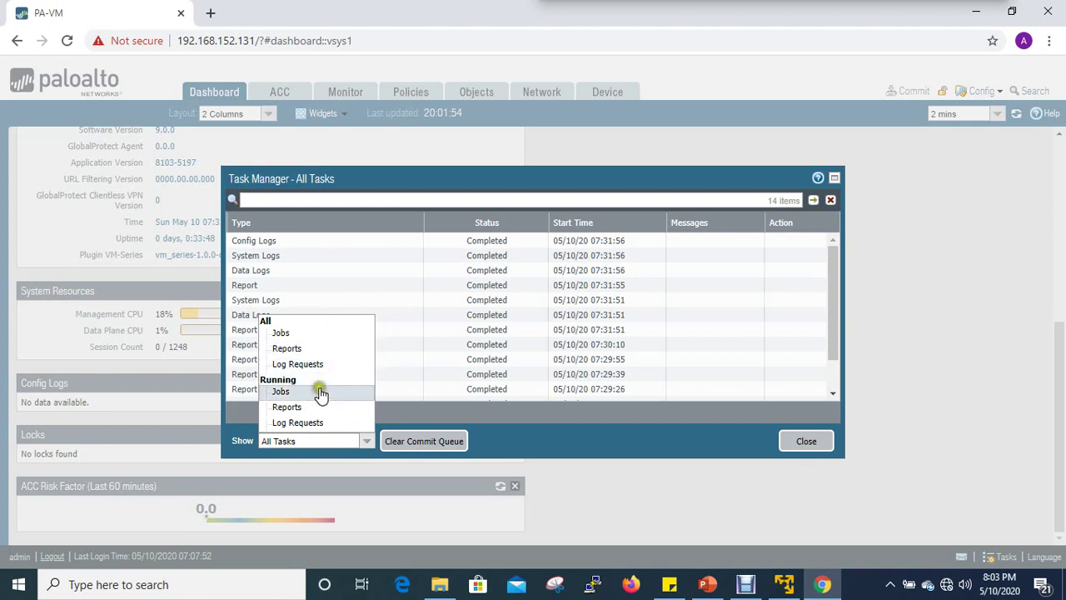
{"action": "left_click_drag", "start_coordinate": [321, 407], "coordinate": [421, 436]}
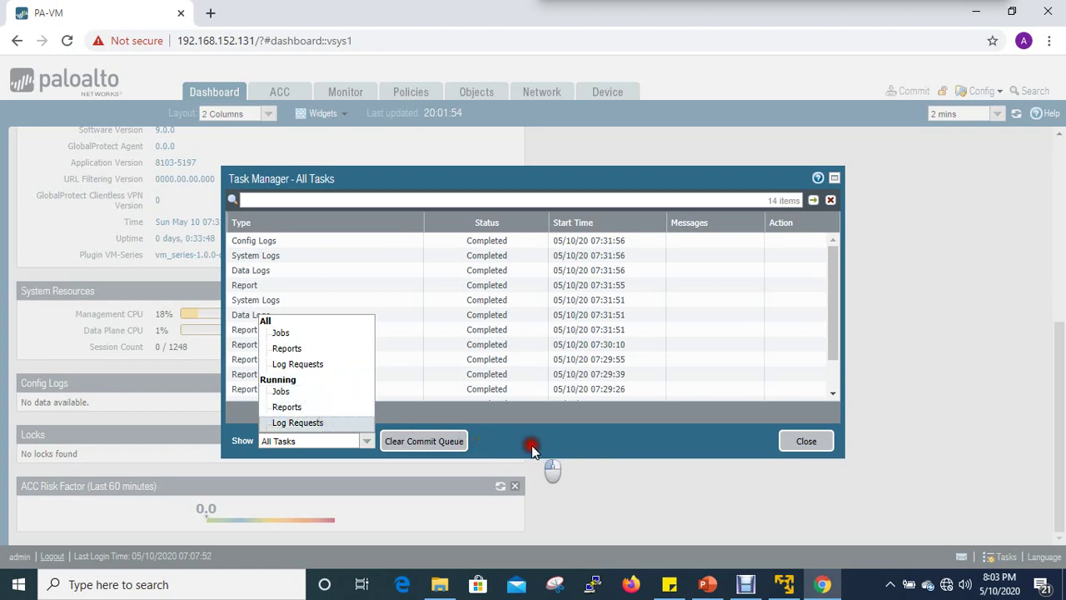
{"action": "left_click", "coordinate": [531, 445]}
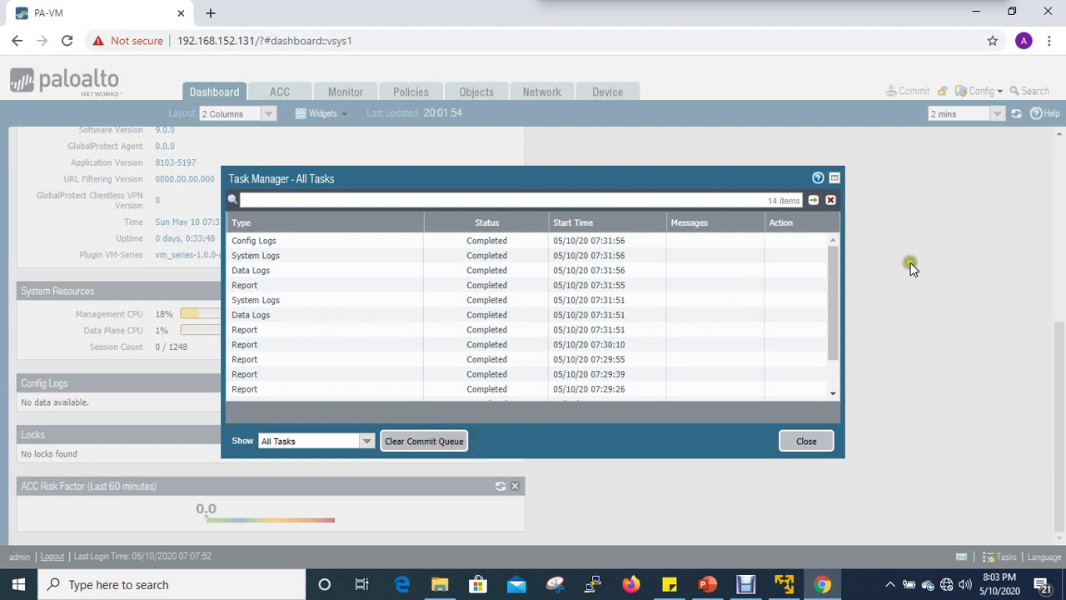
{"action": "left_click", "coordinate": [825, 444]}
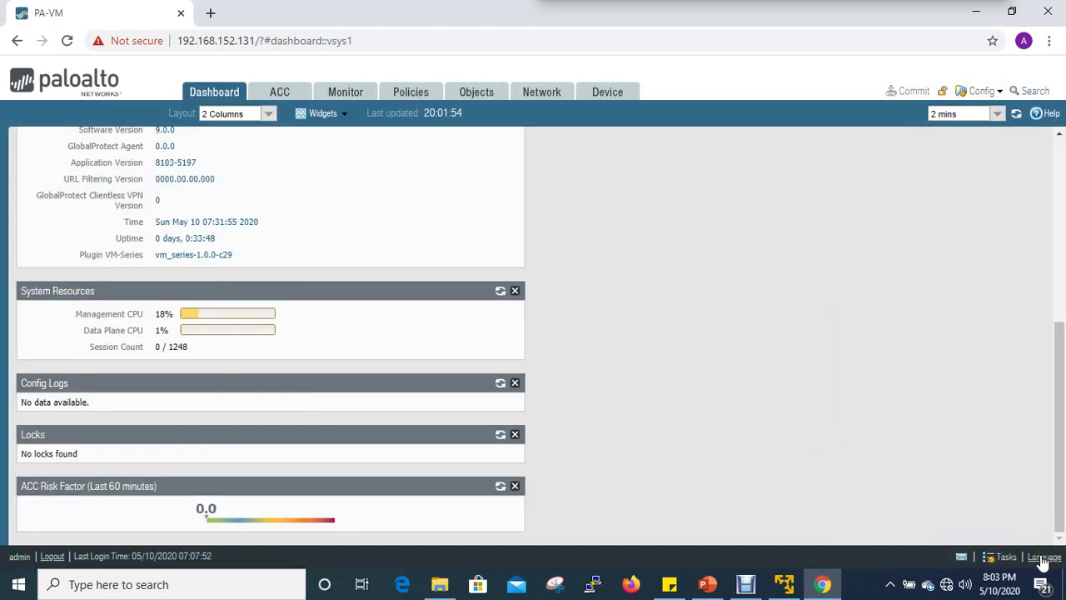
{"action": "left_click", "coordinate": [1043, 558]}
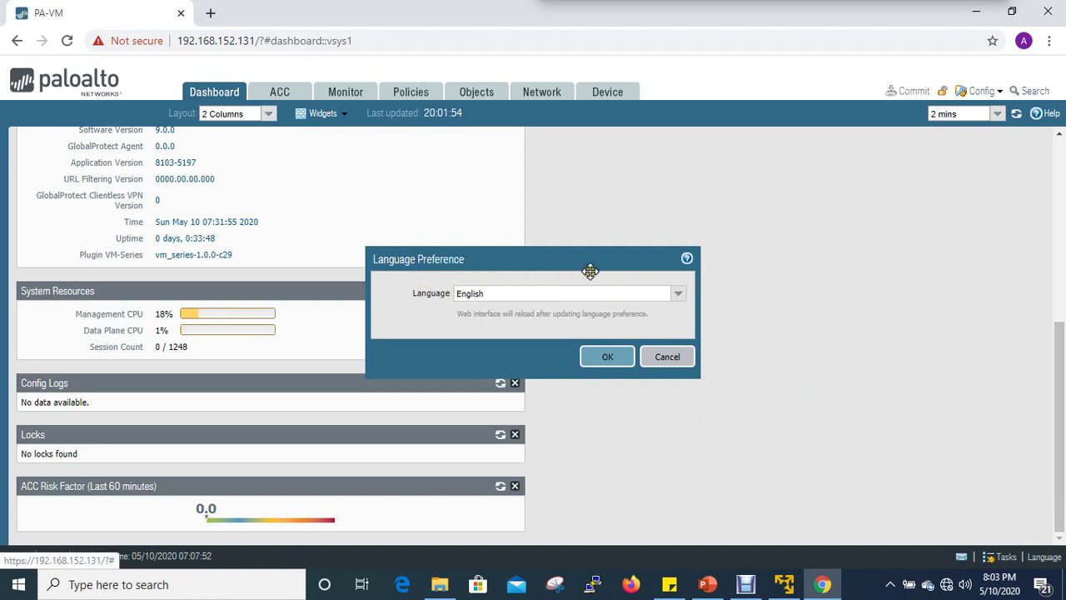
{"action": "left_click", "coordinate": [675, 302]}
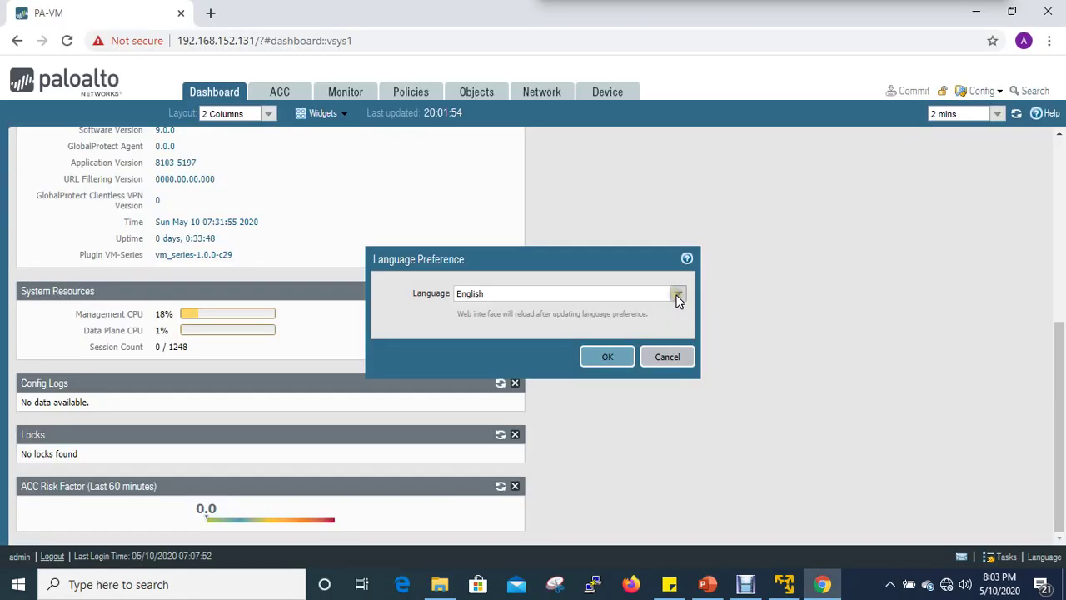
{"action": "left_click", "coordinate": [677, 299]}
{"action": "left_click", "coordinate": [673, 299]}
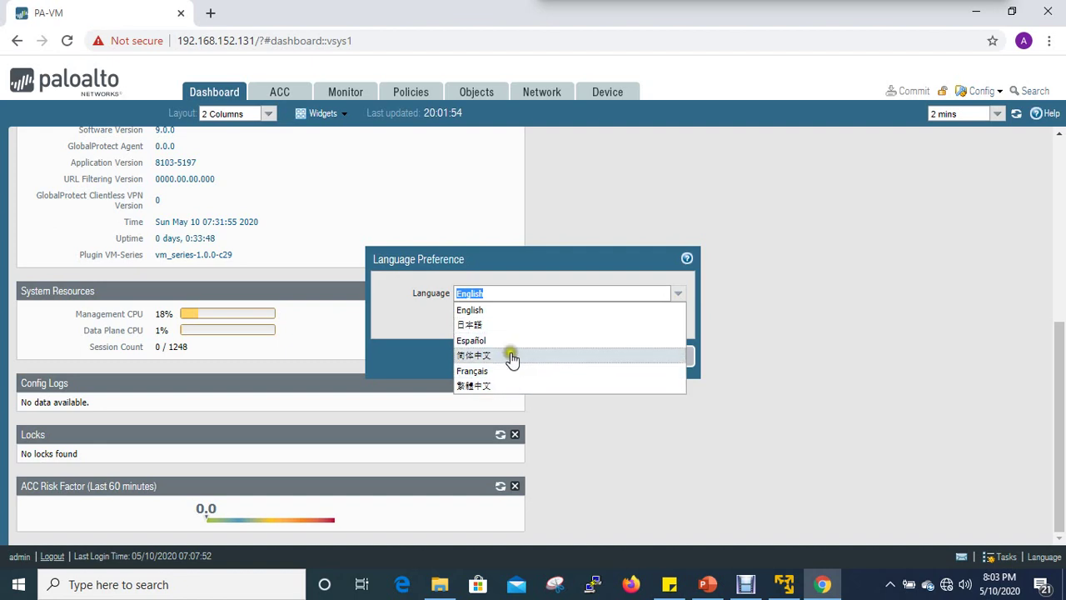
{"action": "left_click", "coordinate": [416, 325]}
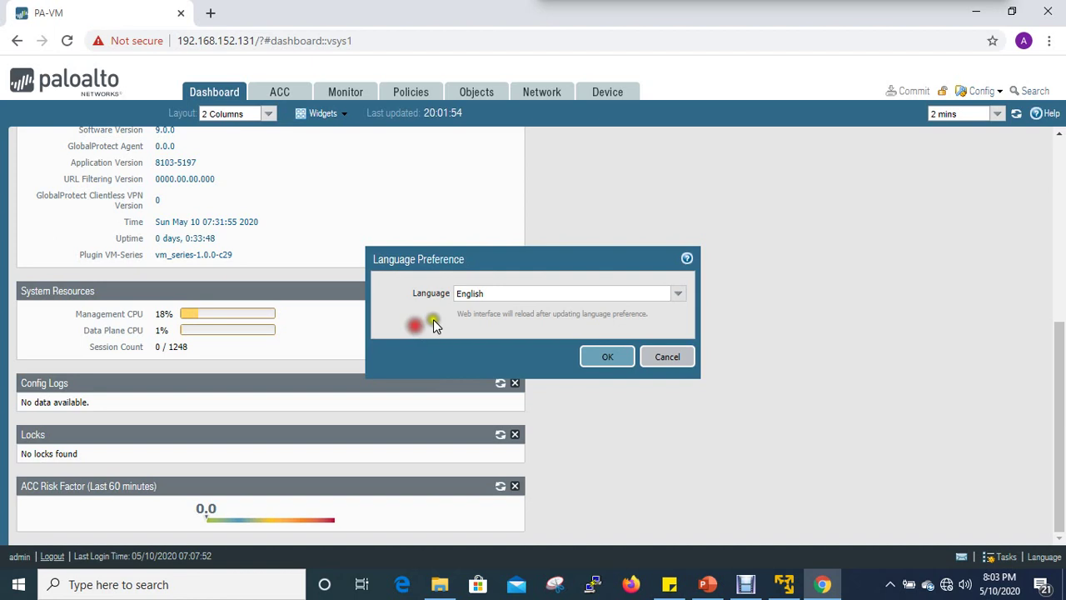
{"action": "left_click", "coordinate": [666, 357]}
{"action": "left_click", "coordinate": [966, 288]}
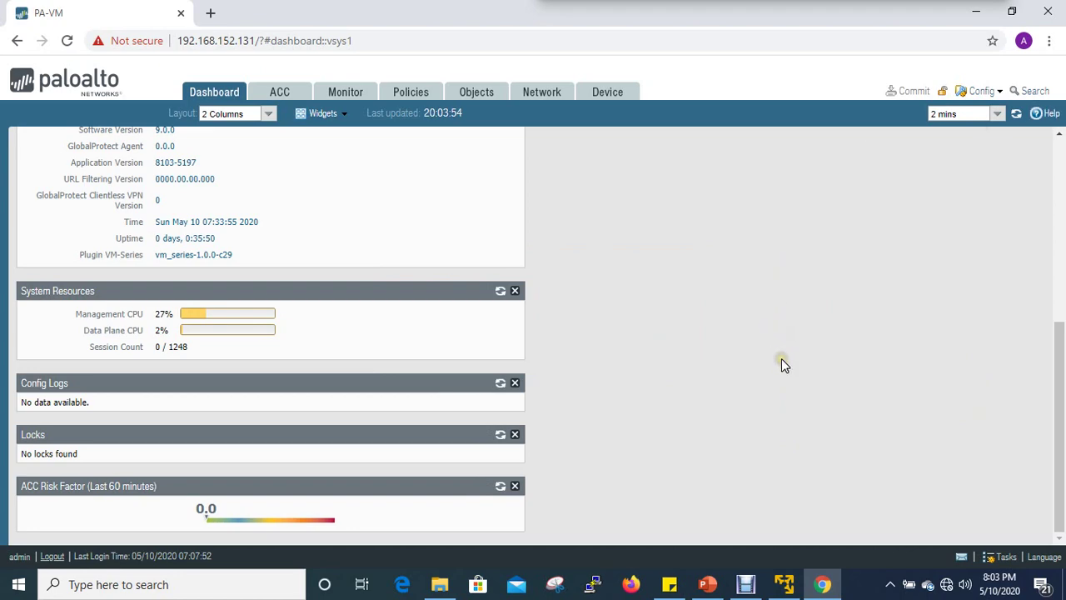
{"action": "scroll", "coordinate": [781, 365], "scroll_direction": "up", "scroll_amount": 5}
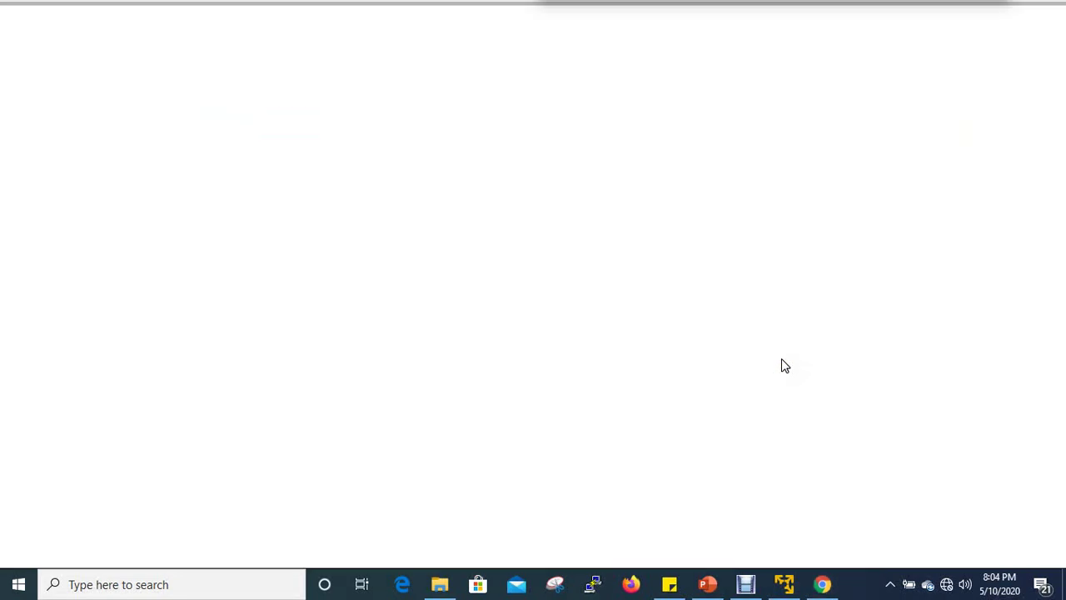